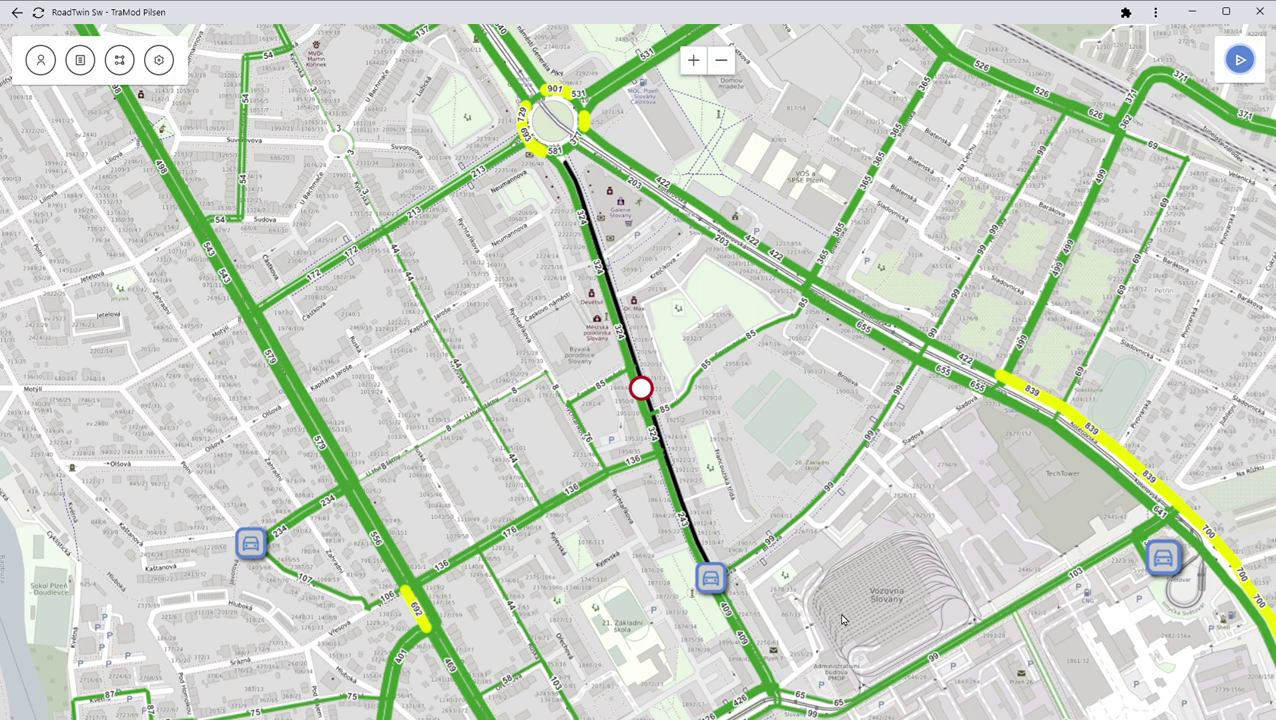
Glance at the user account details, then open the saved Scenarios list.
{"action": "left_click_drag", "start_coordinate": [801, 428], "coordinate": [722, 444]}
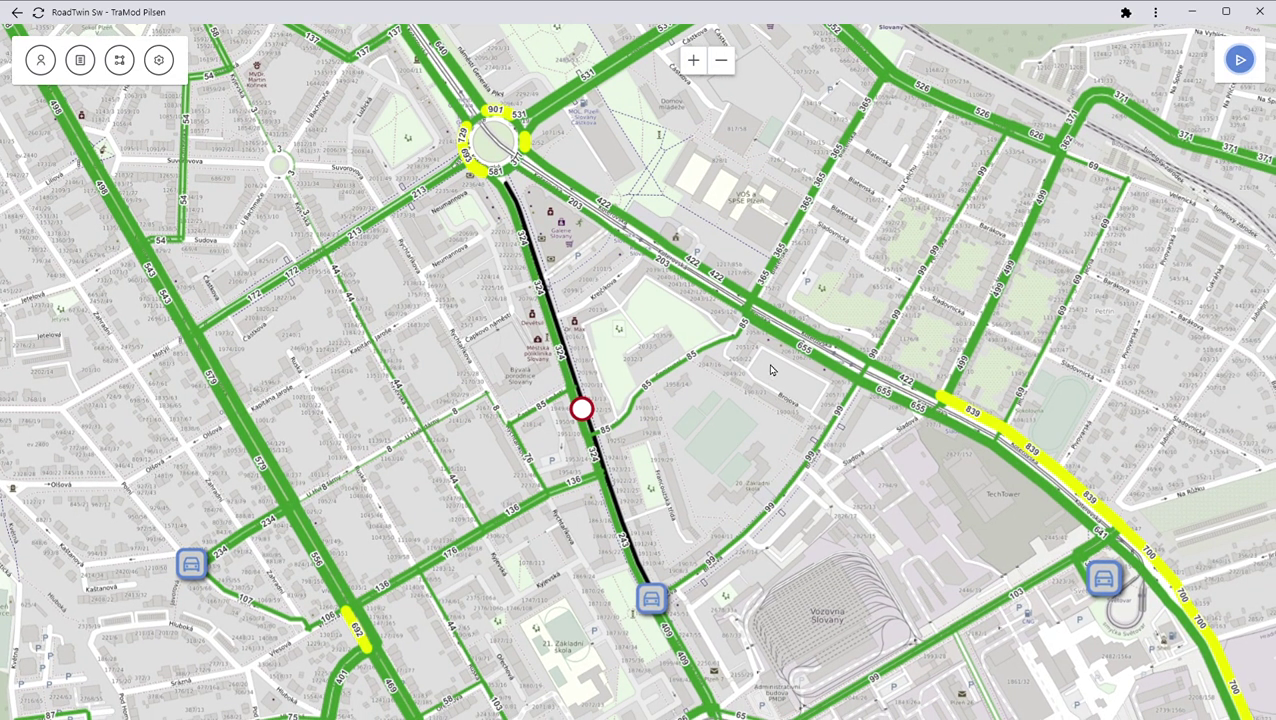
{"action": "left_click", "coordinate": [40, 62]}
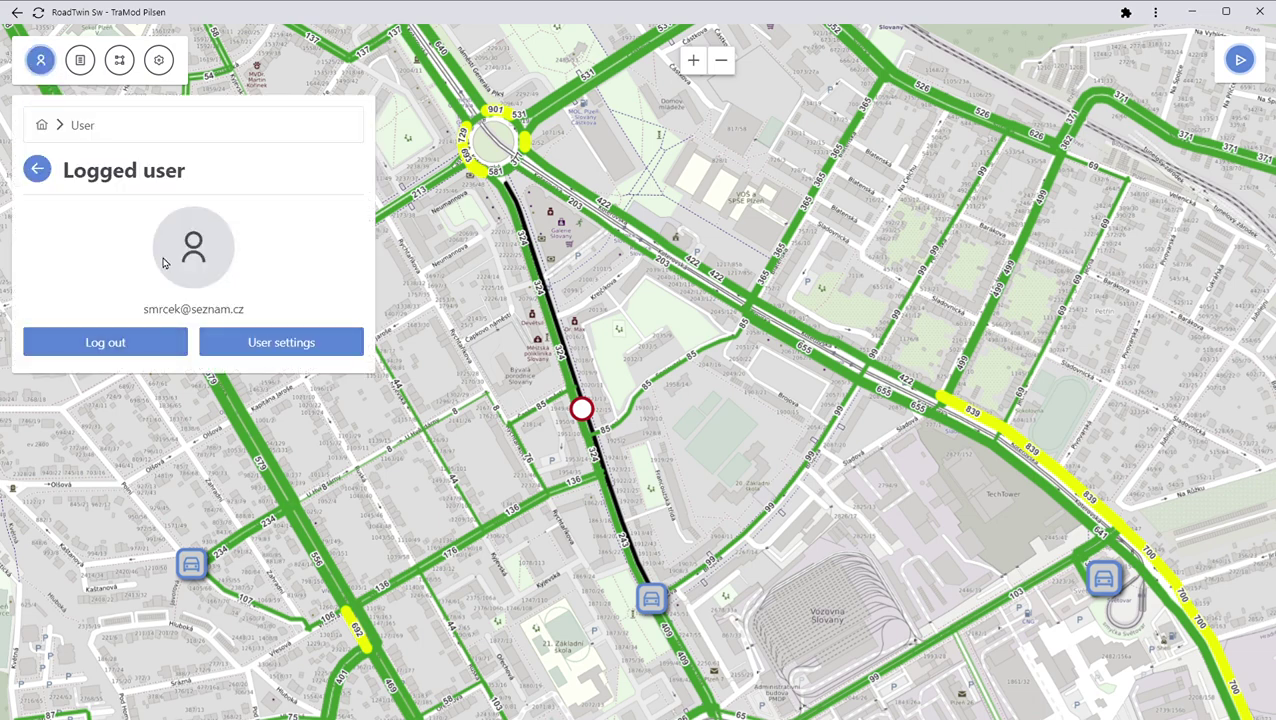
{"action": "left_click", "coordinate": [44, 62]}
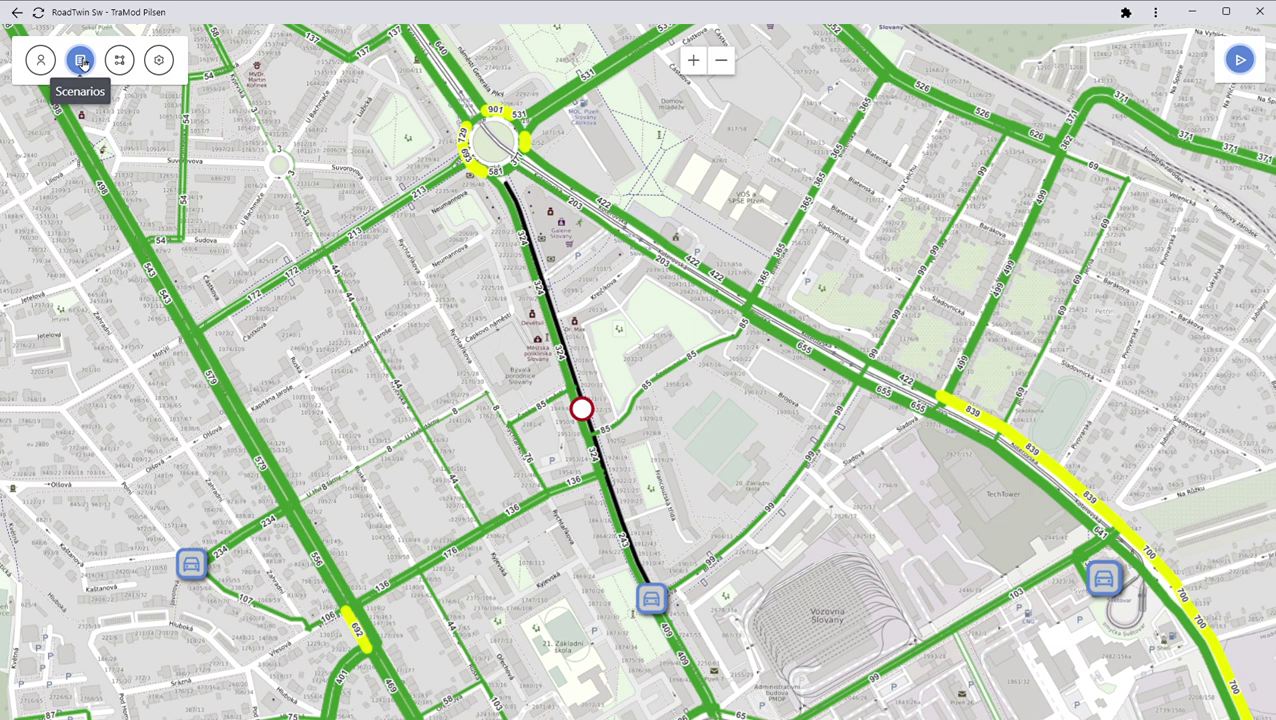
{"action": "left_click", "coordinate": [81, 61]}
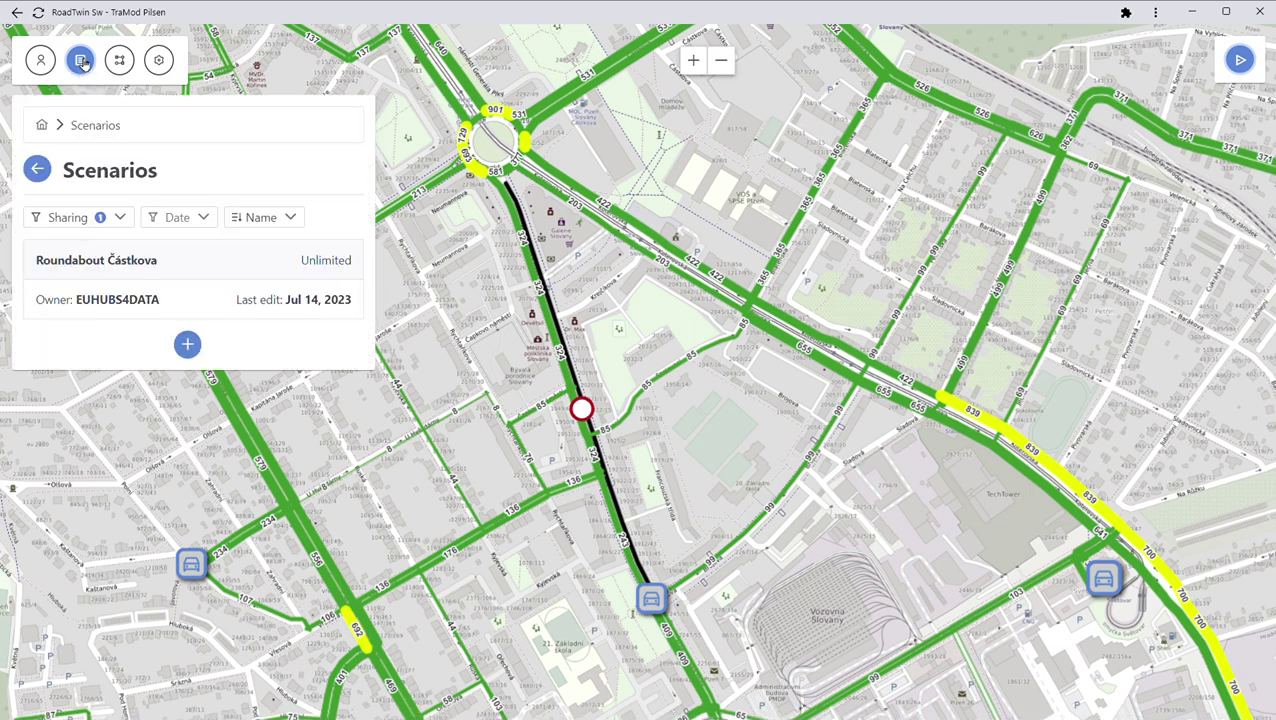
Toggle the Roundabout Částkova route off and back on so it shows on the map.
{"action": "left_click", "coordinate": [131, 261]}
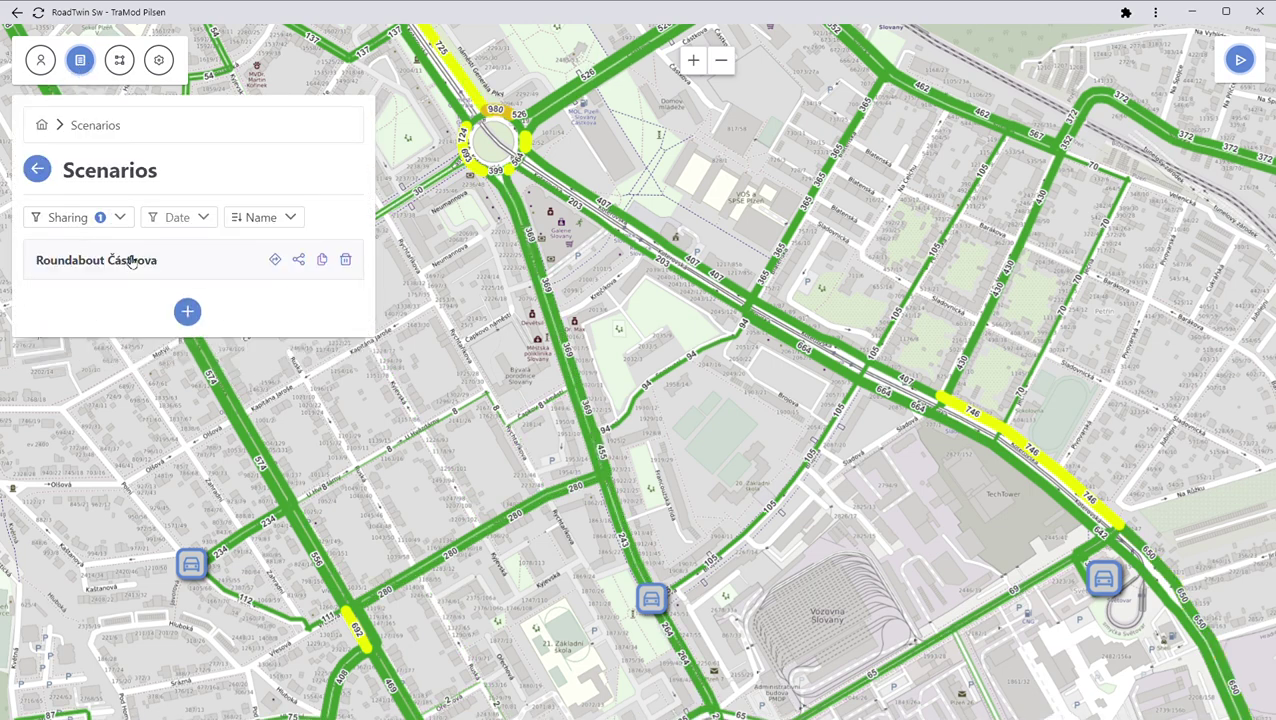
{"action": "left_click", "coordinate": [78, 266]}
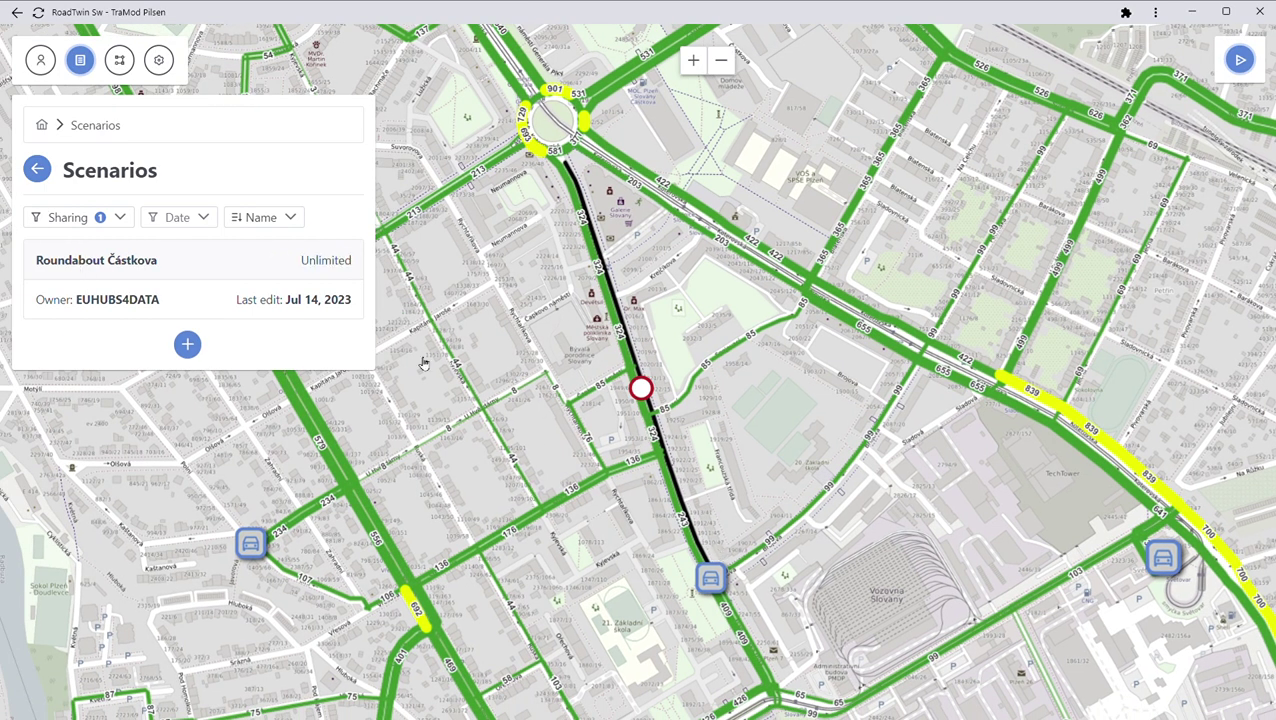
{"action": "left_click", "coordinate": [91, 263]}
{"action": "left_click", "coordinate": [91, 263]}
{"action": "left_click", "coordinate": [116, 268]}
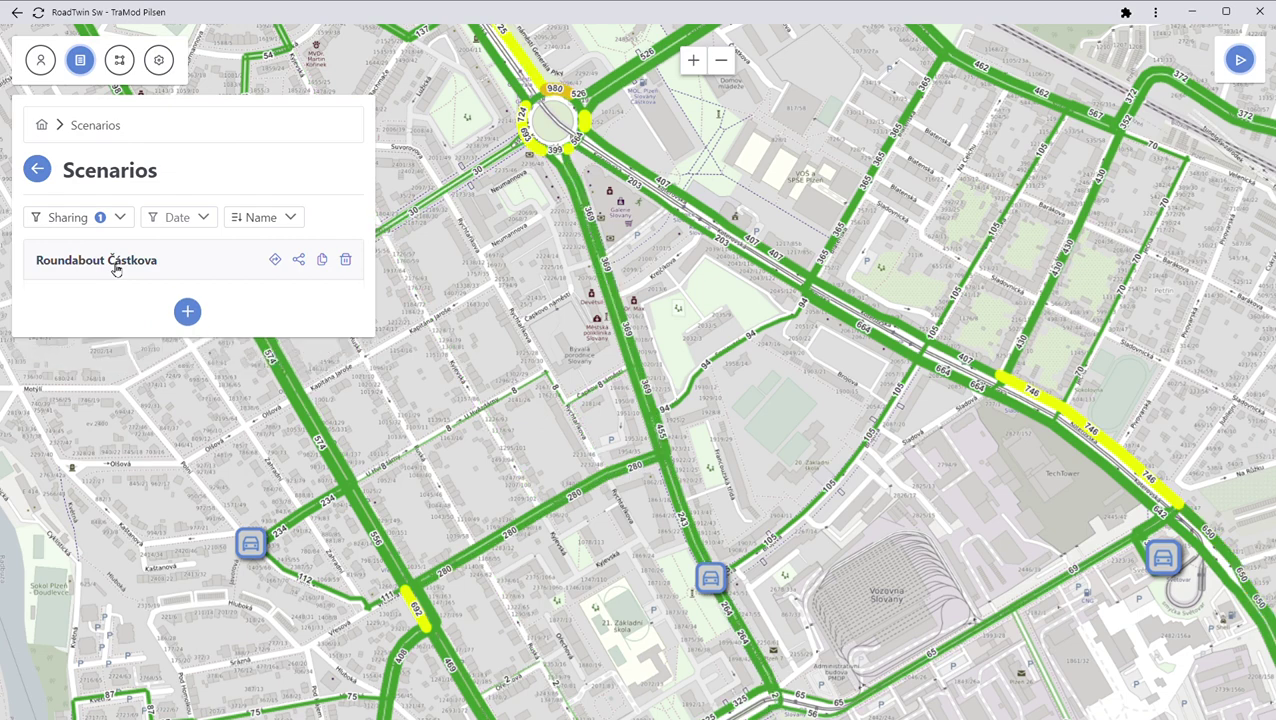
{"action": "left_click", "coordinate": [116, 268]}
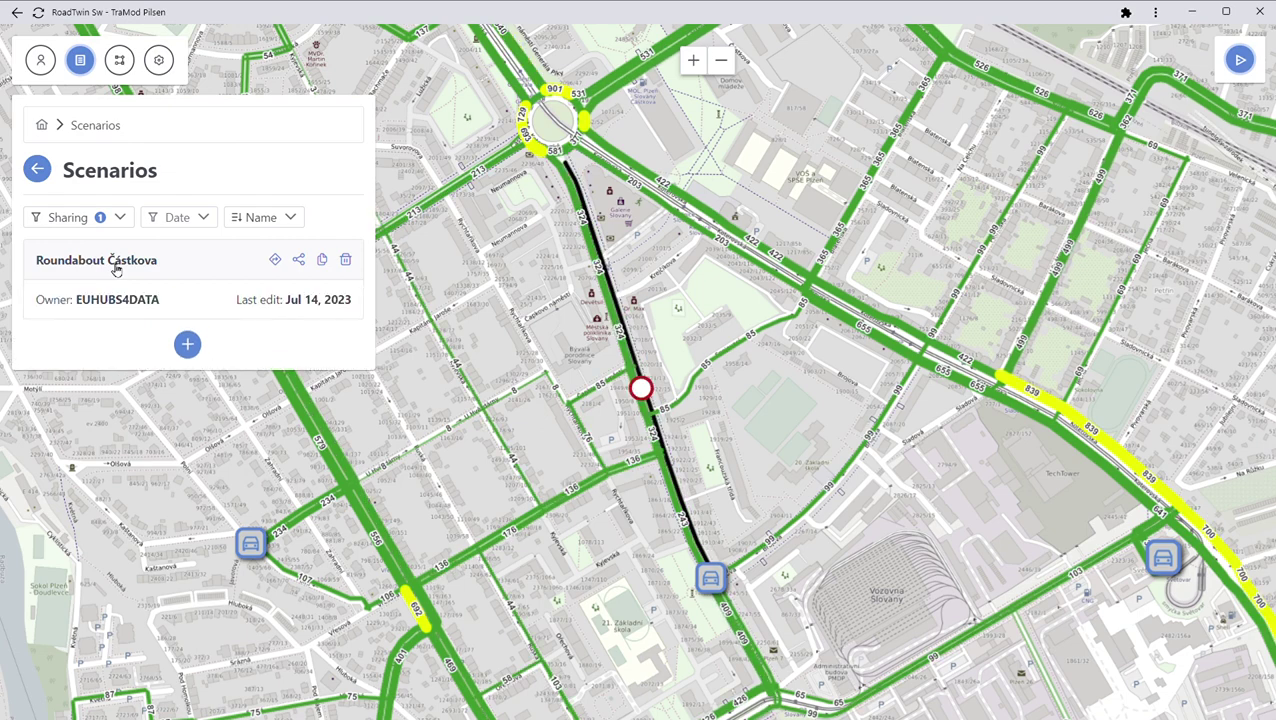
Open Roundabout Částkova for editing and add an event named 'Koterovská Street Closure'.
{"action": "left_click", "coordinate": [277, 261]}
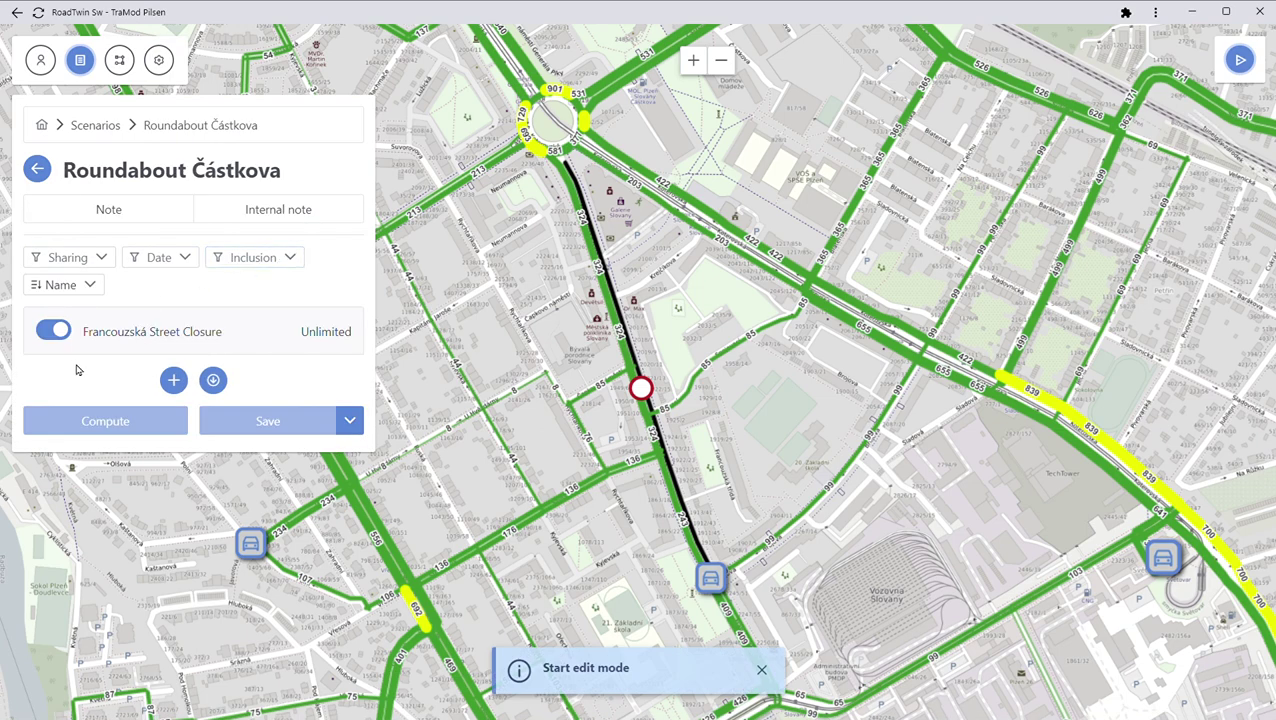
{"action": "left_click", "coordinate": [174, 381]}
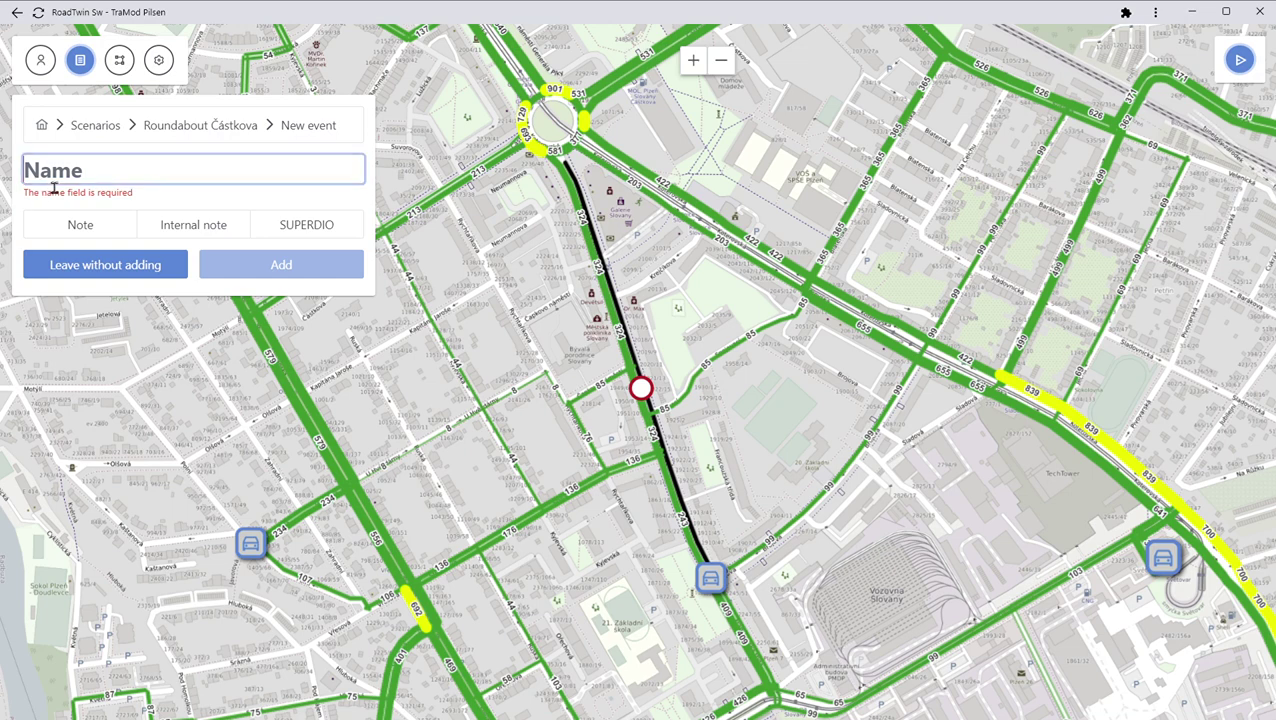
{"action": "type", "text": "Koterovs"}
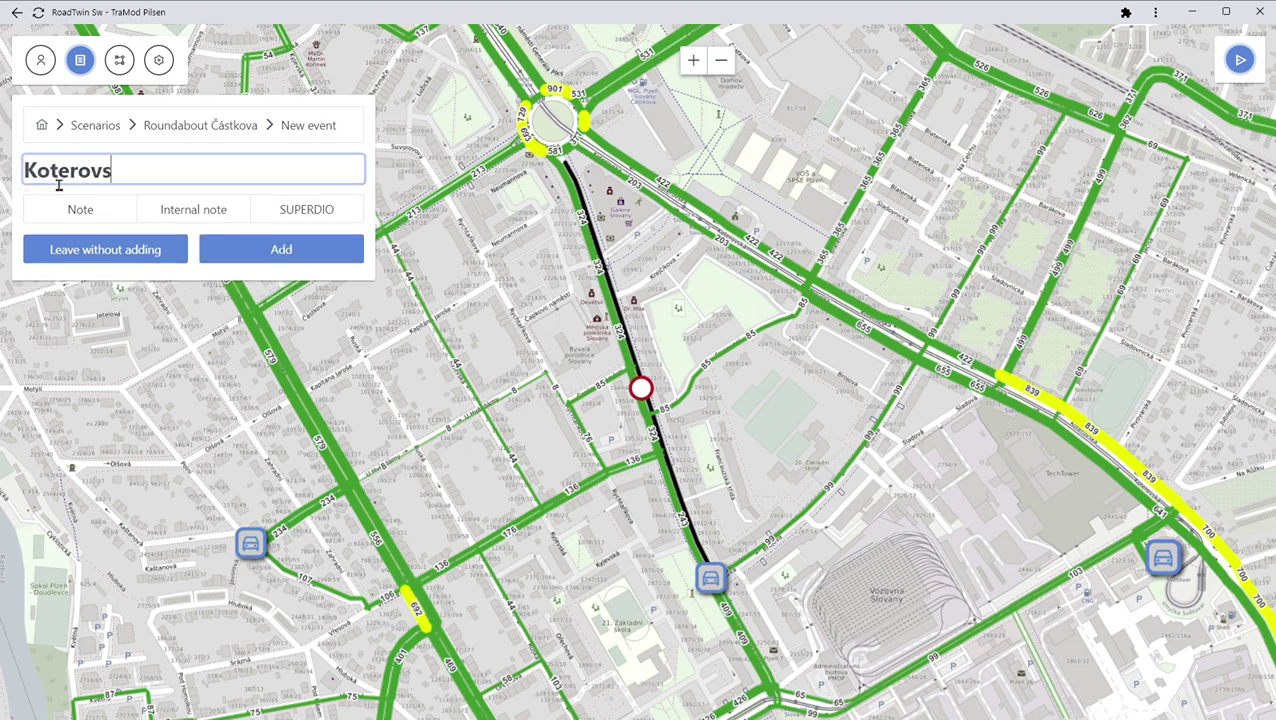
{"action": "type", "text": "ká Stree"}
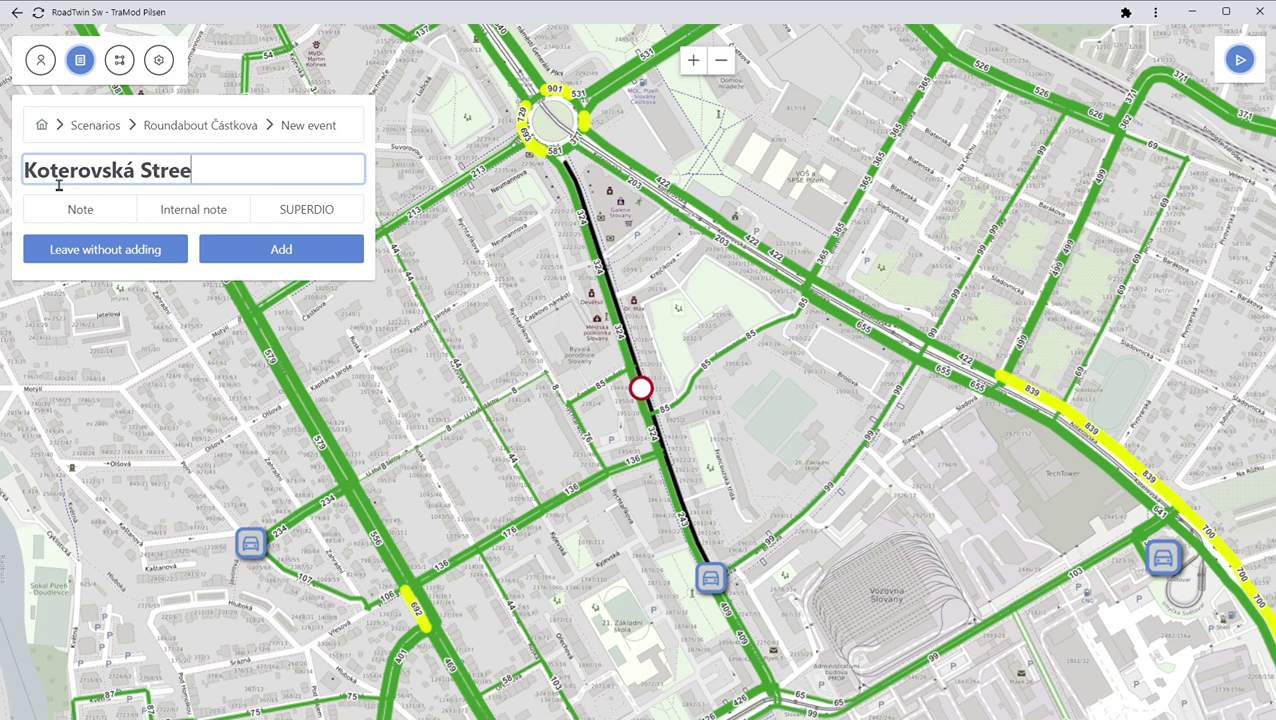
{"action": "type", "text": "t Closure"}
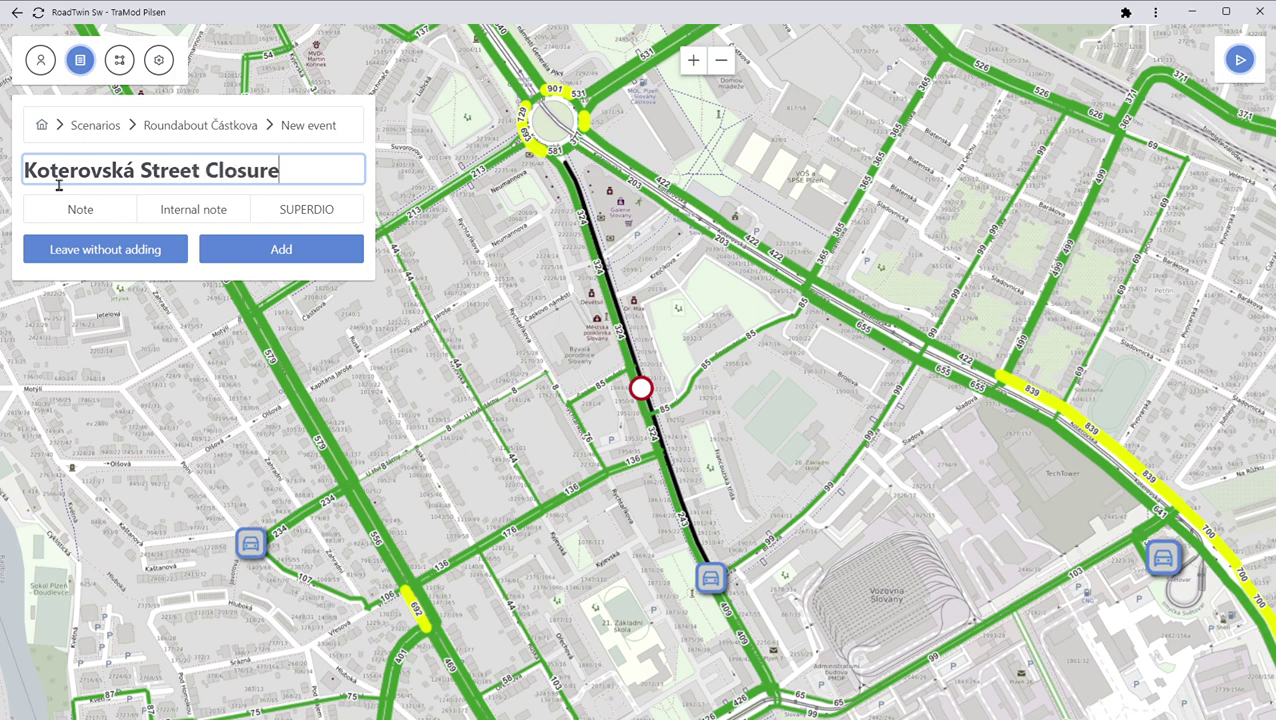
{"action": "left_click", "coordinate": [282, 247]}
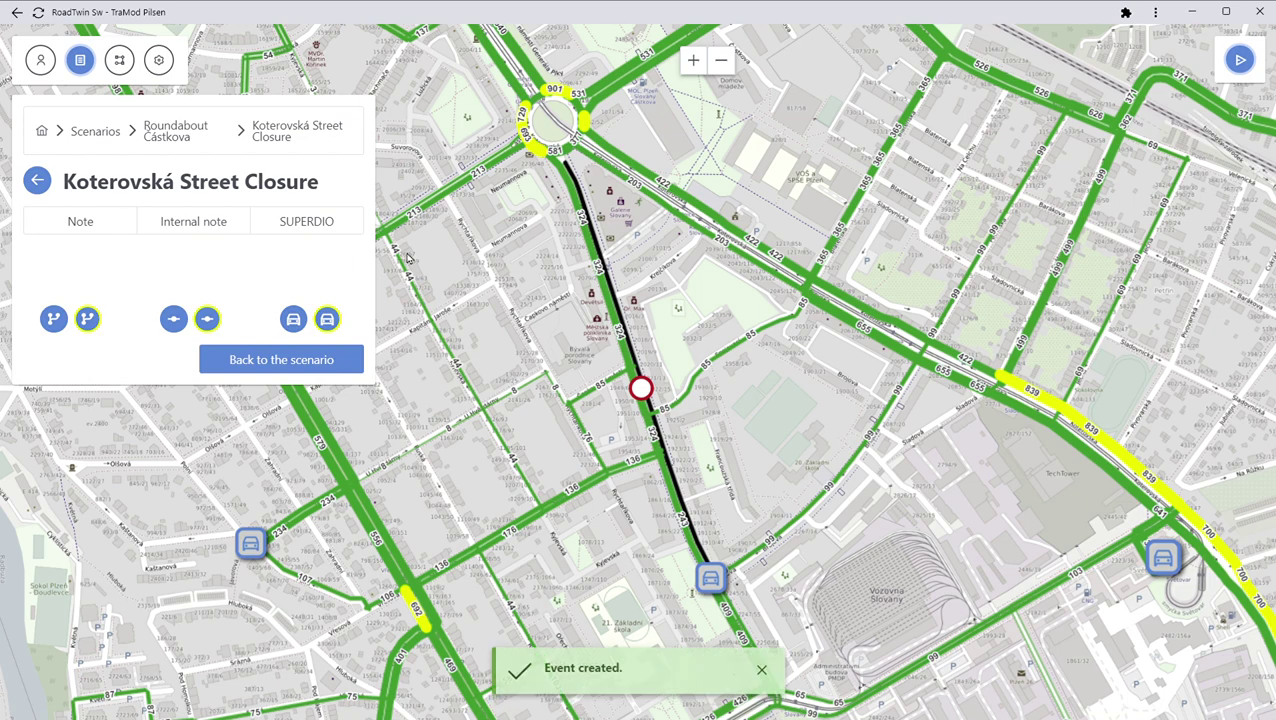
Modify road link 9221 as a full closure with no start or end date.
{"action": "left_click", "coordinate": [88, 322]}
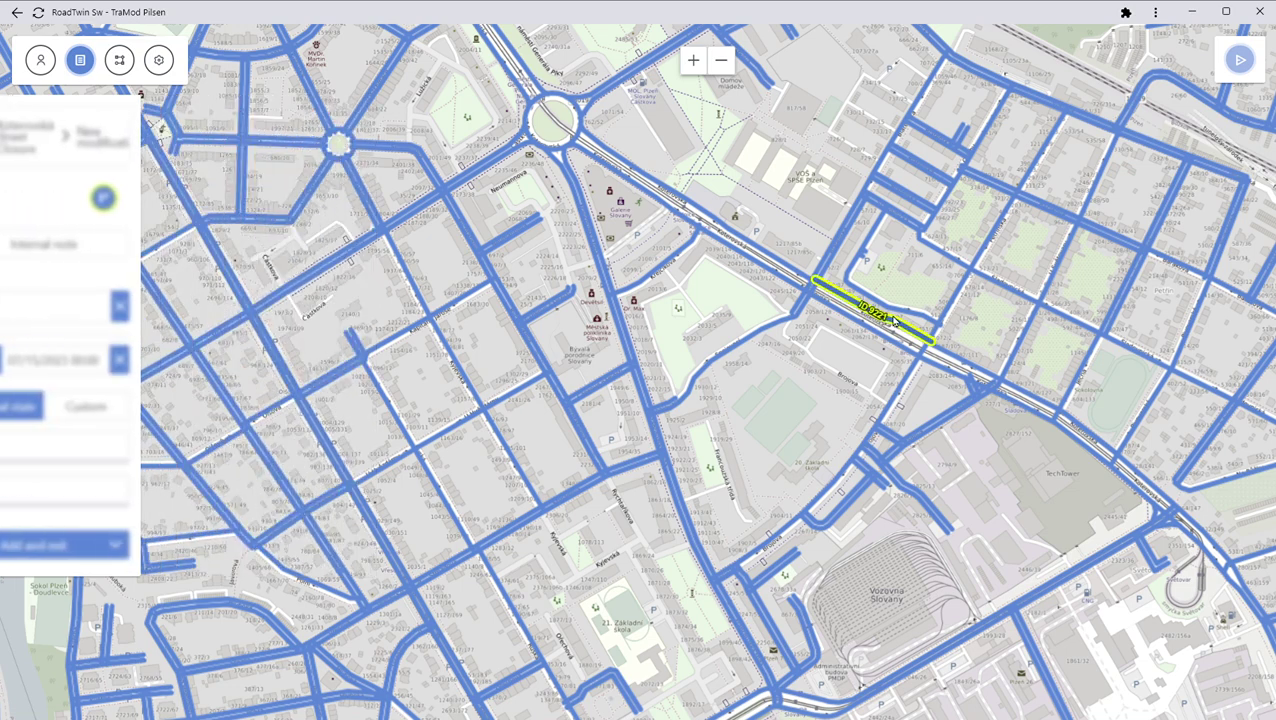
{"action": "left_click", "coordinate": [896, 322]}
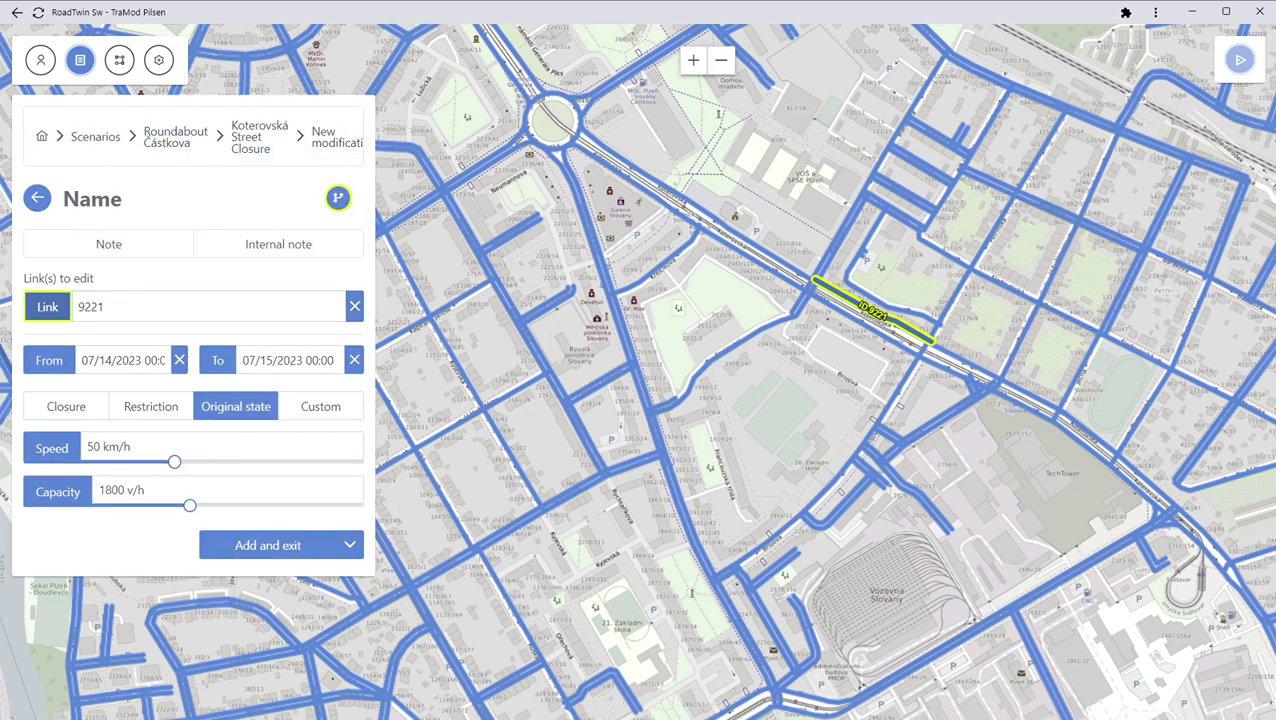
{"action": "left_click", "coordinate": [179, 360]}
{"action": "left_click", "coordinate": [354, 360]}
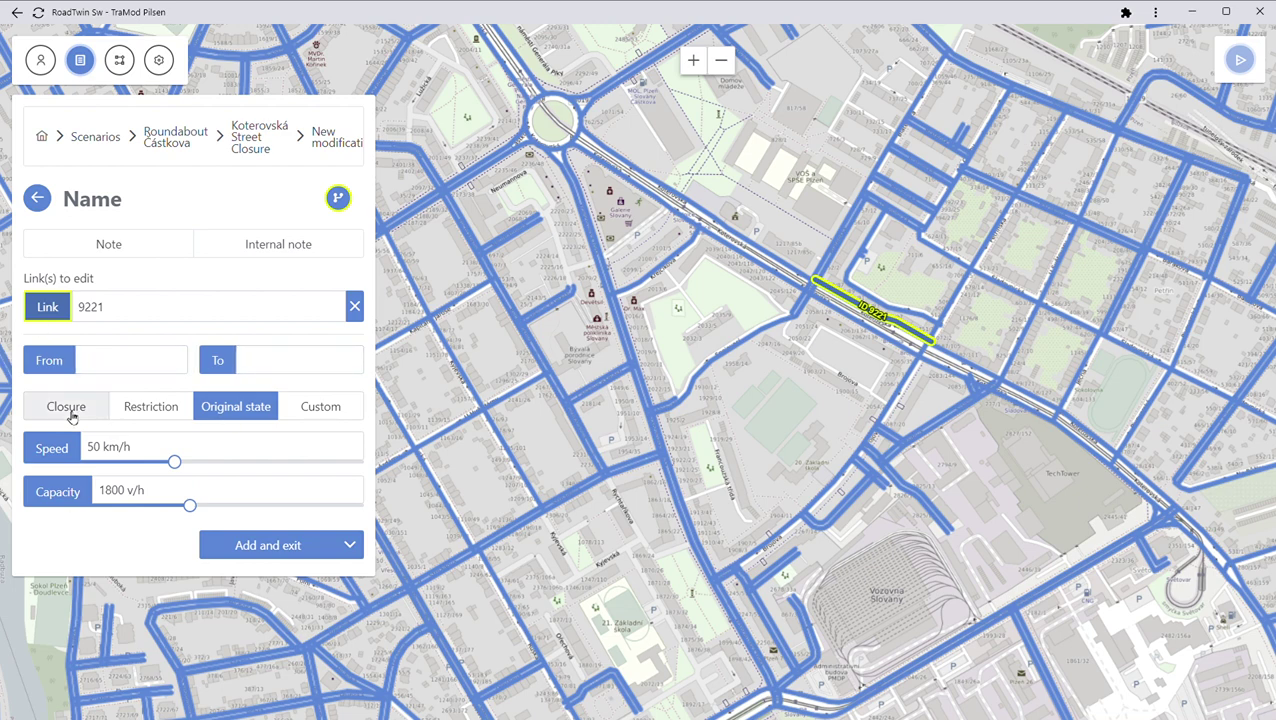
{"action": "left_click", "coordinate": [73, 410]}
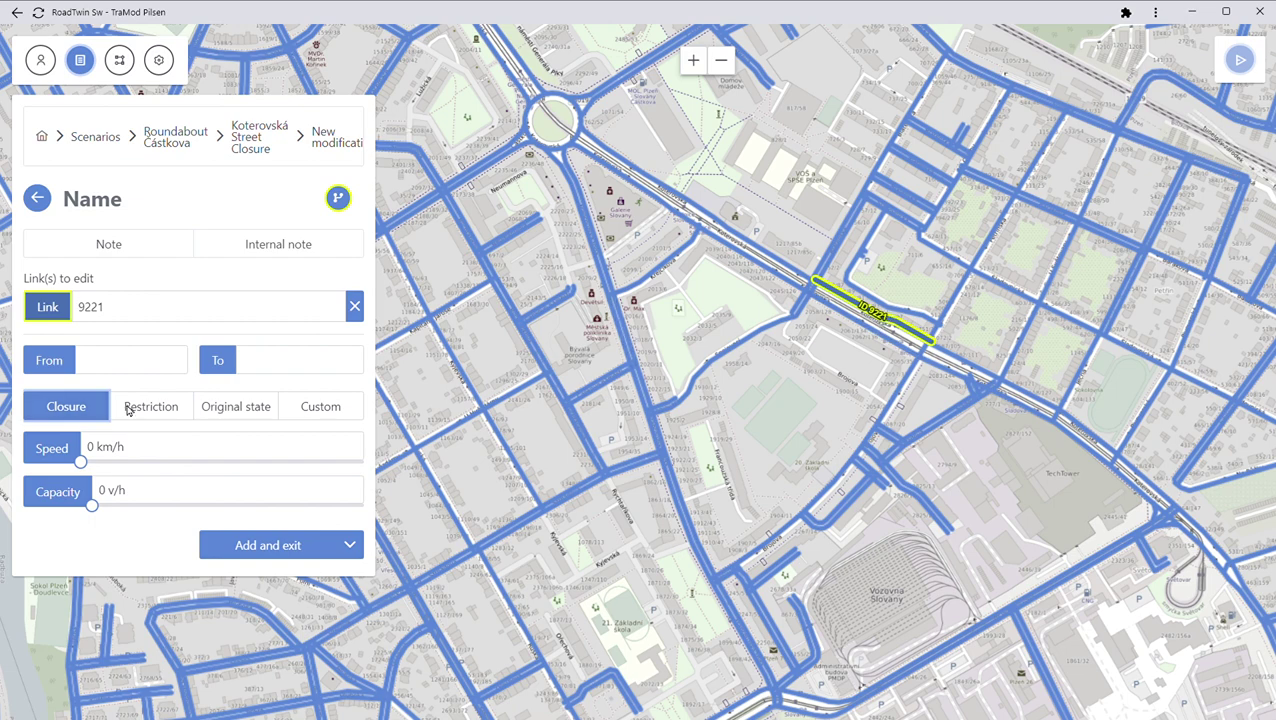
Name the modification 'Koterovská closure', add it, and return to the scenario.
{"action": "left_click", "coordinate": [141, 200]}
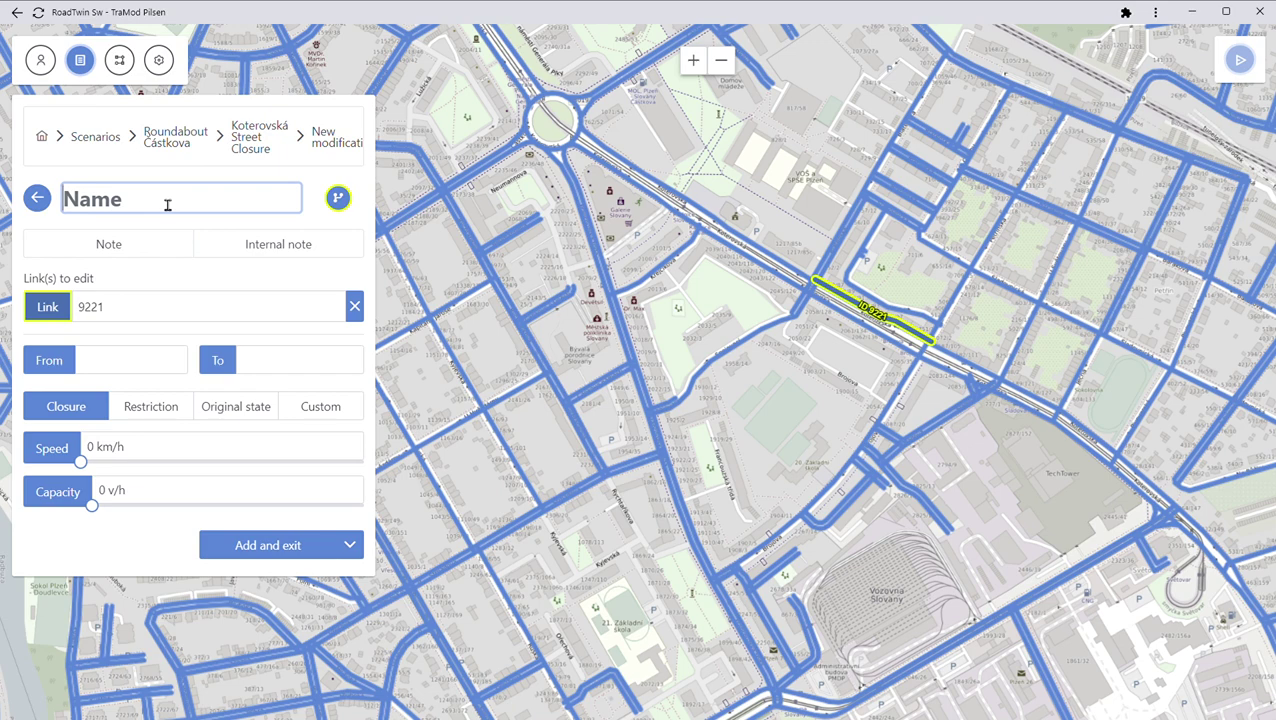
{"action": "type", "text": "Koterovská closure"}
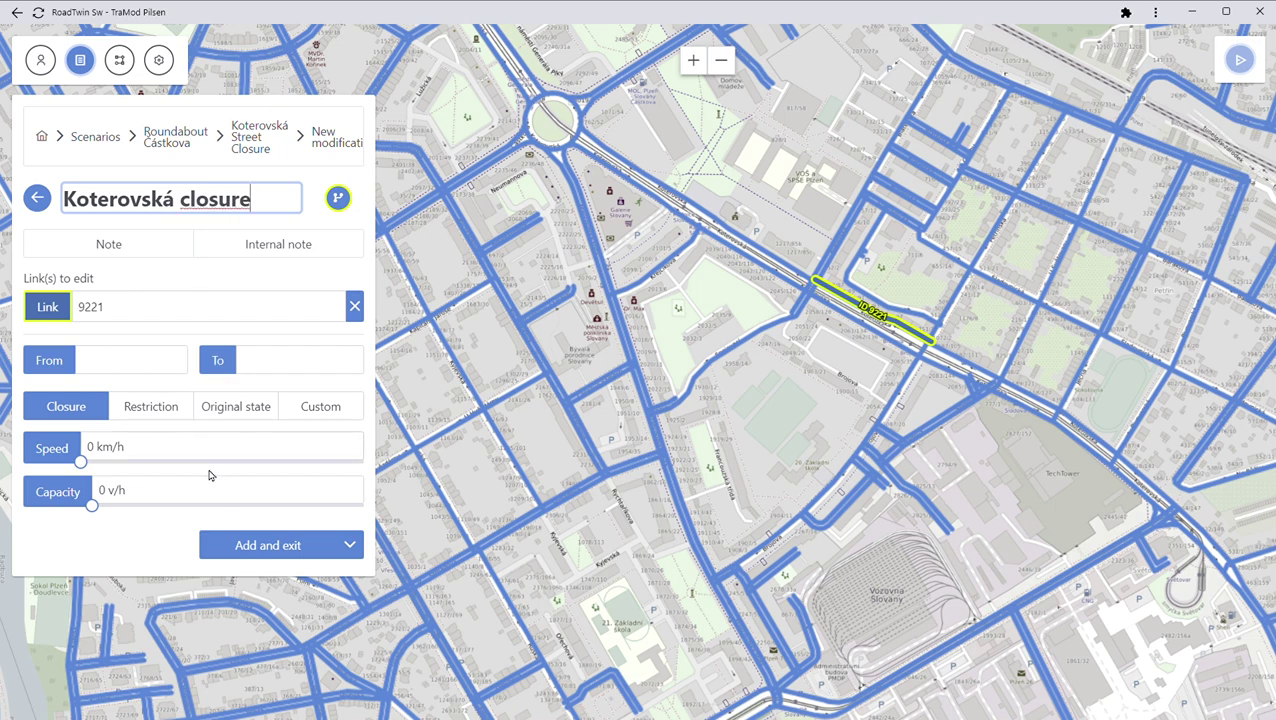
{"action": "left_click", "coordinate": [262, 548]}
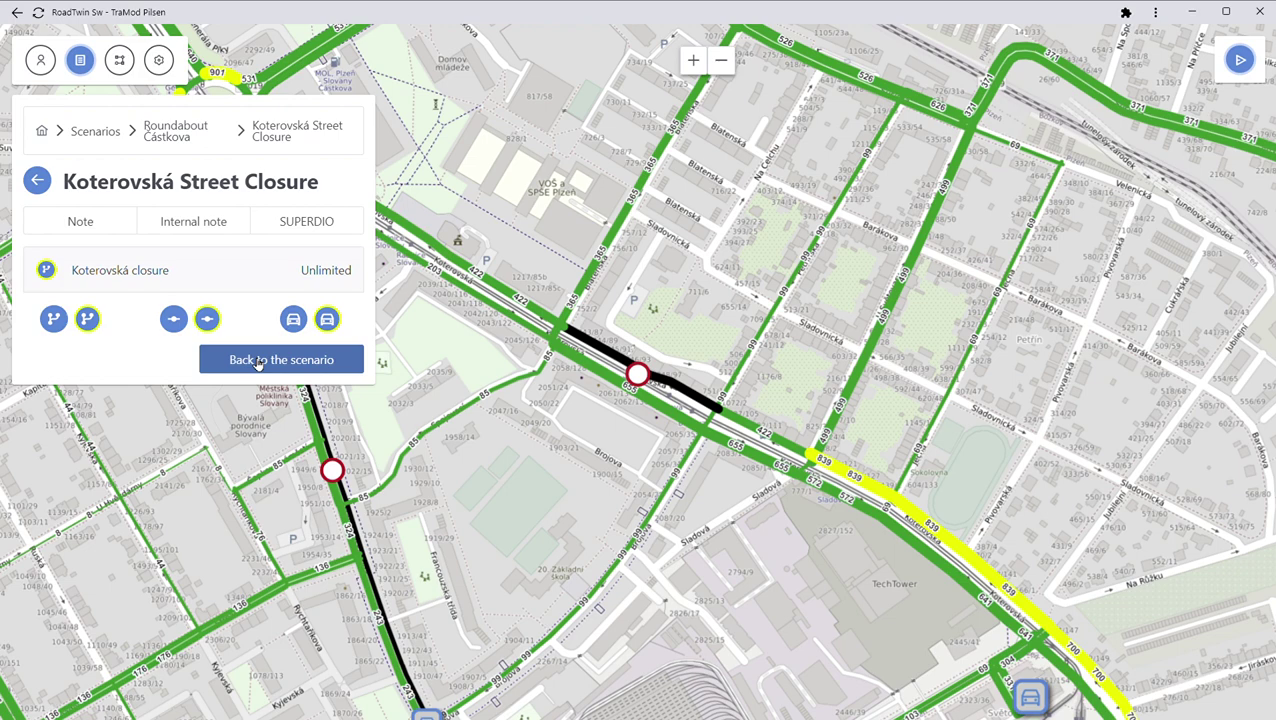
{"action": "left_click", "coordinate": [258, 361]}
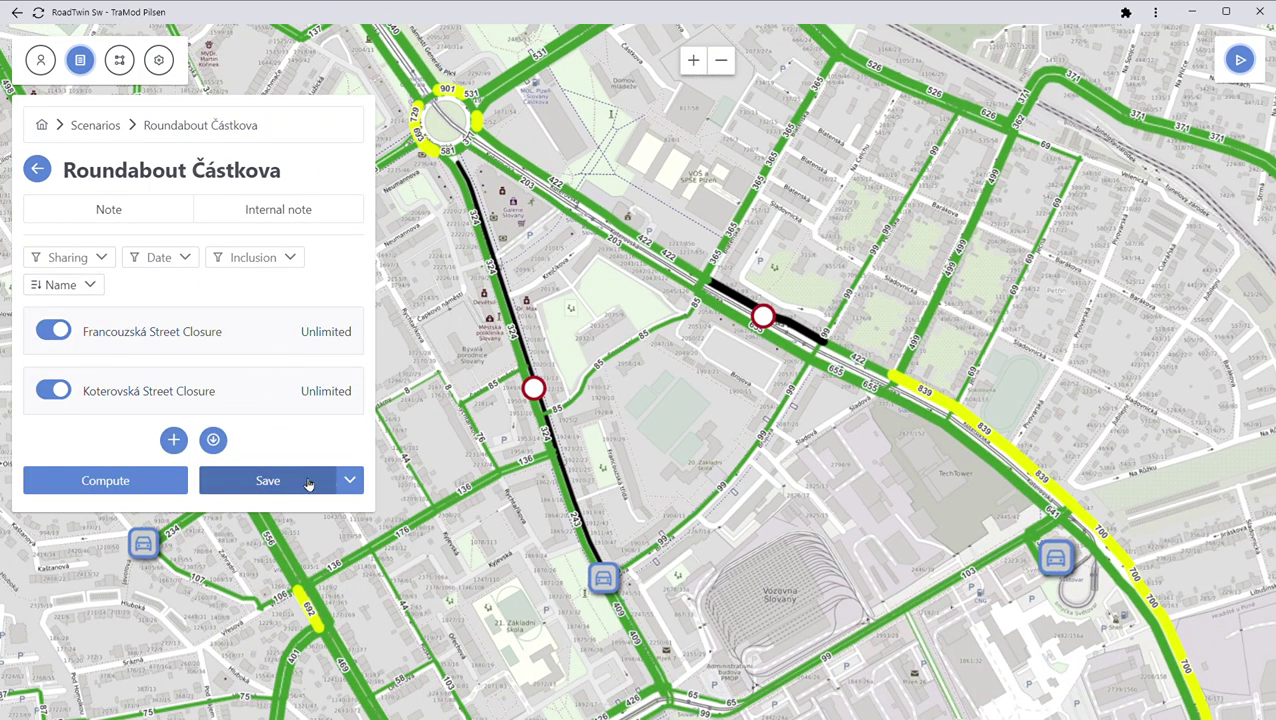
Save and compute Roundabout Částkova with both closures, then return to the Scenarios list.
{"action": "left_click", "coordinate": [307, 481]}
{"action": "left_click", "coordinate": [857, 420]}
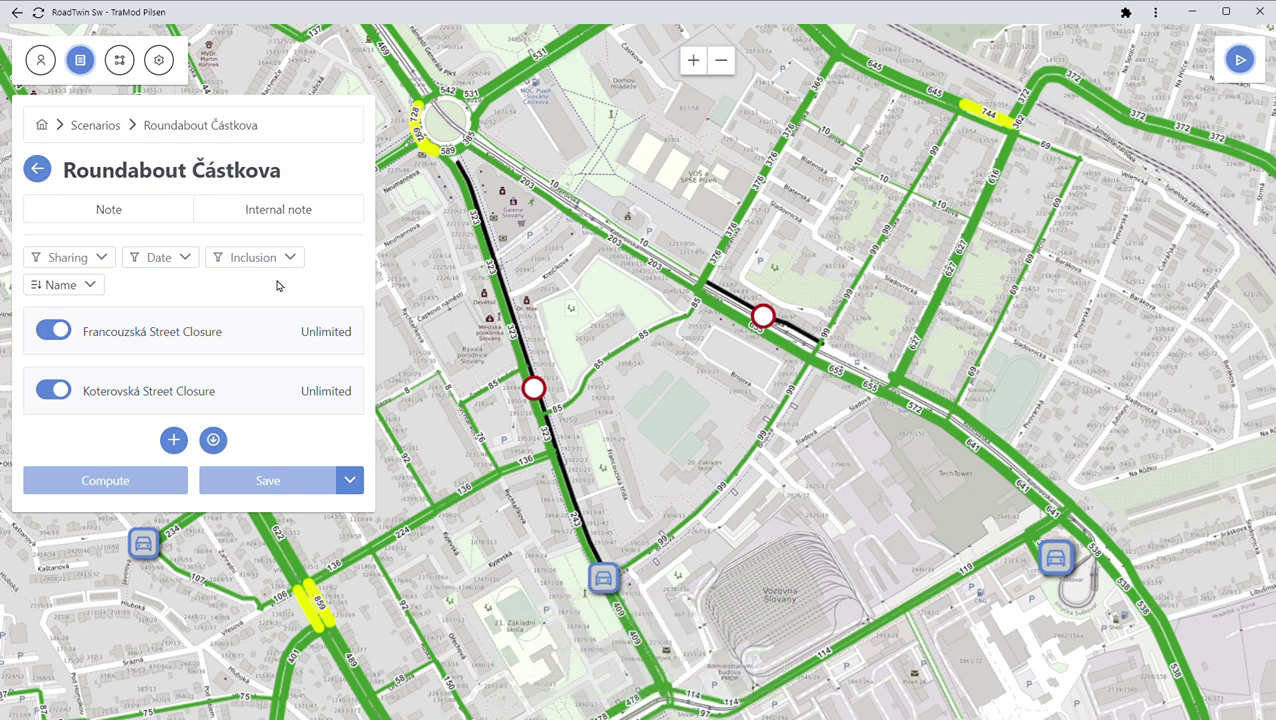
{"action": "left_click", "coordinate": [38, 169]}
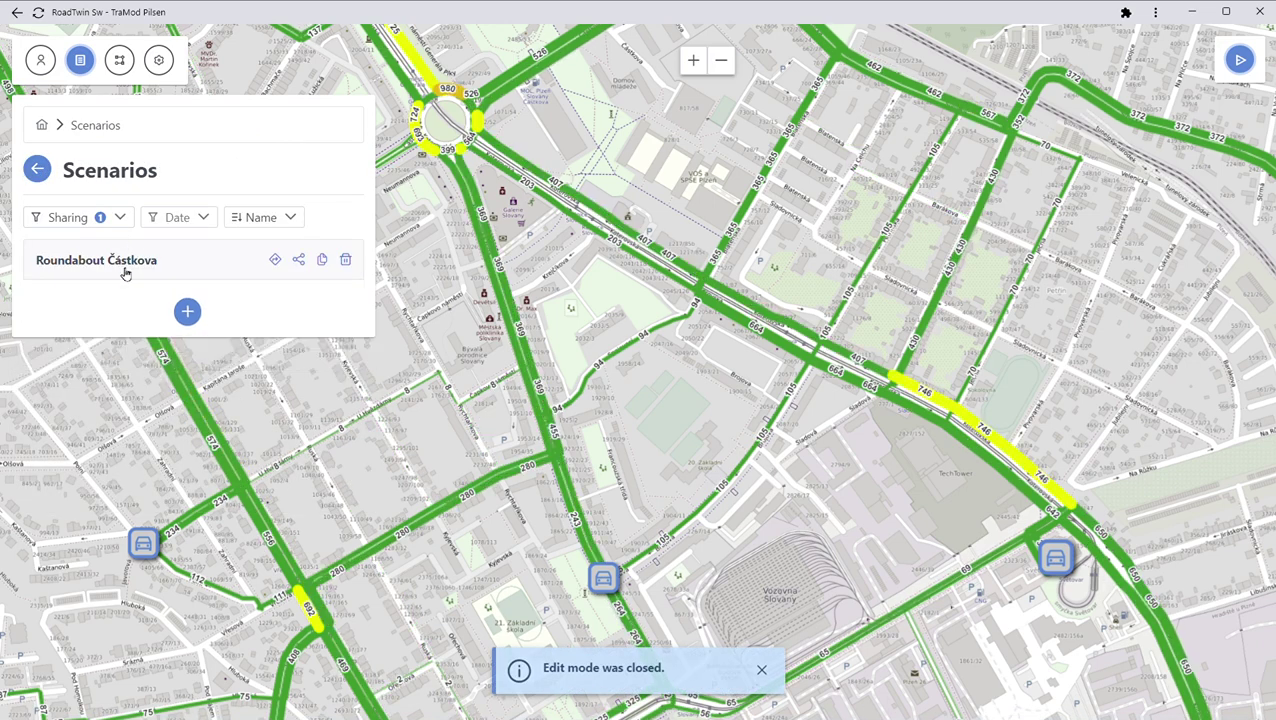
Compare Roundabout Částkova against Base model for 07/14/2023, 10:00–11:00 h in Data comparison.
{"action": "left_click", "coordinate": [125, 272]}
{"action": "left_click", "coordinate": [125, 272]}
{"action": "left_click", "coordinate": [125, 272]}
{"action": "scroll", "coordinate": [586, 394], "scroll_direction": "up", "scroll_amount": 2}
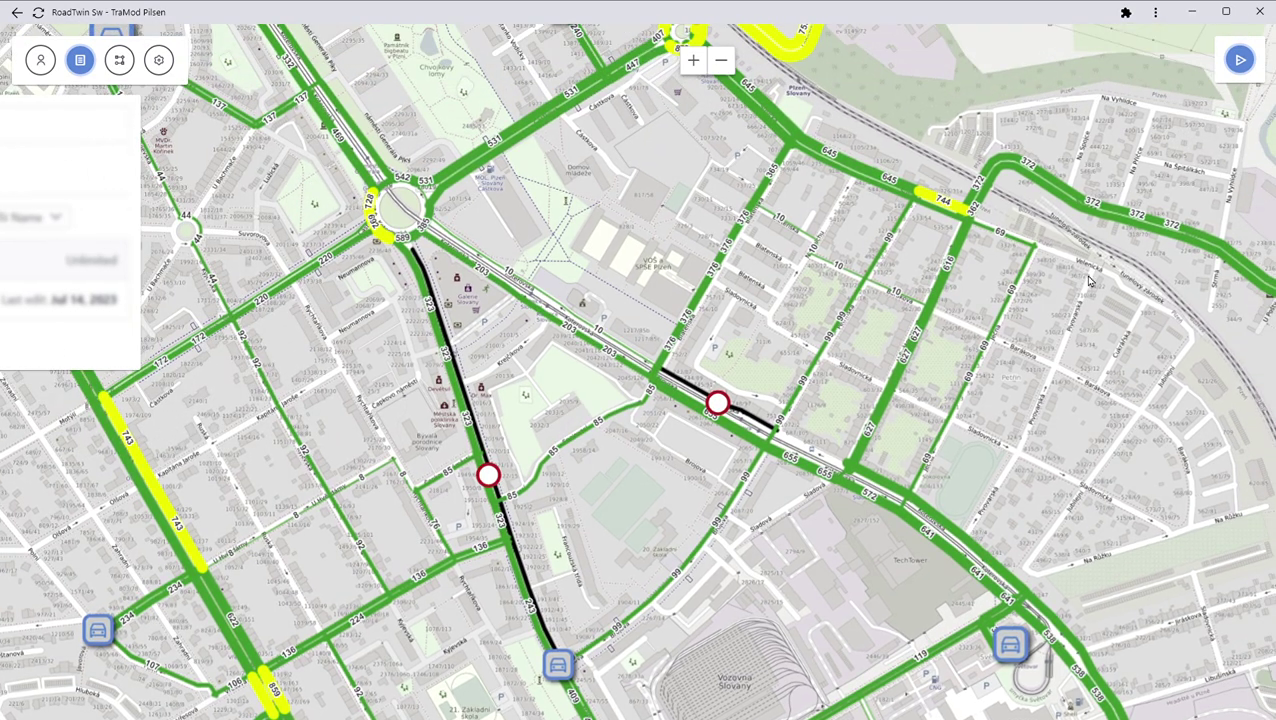
{"action": "mouse_move", "coordinate": [1240, 62]}
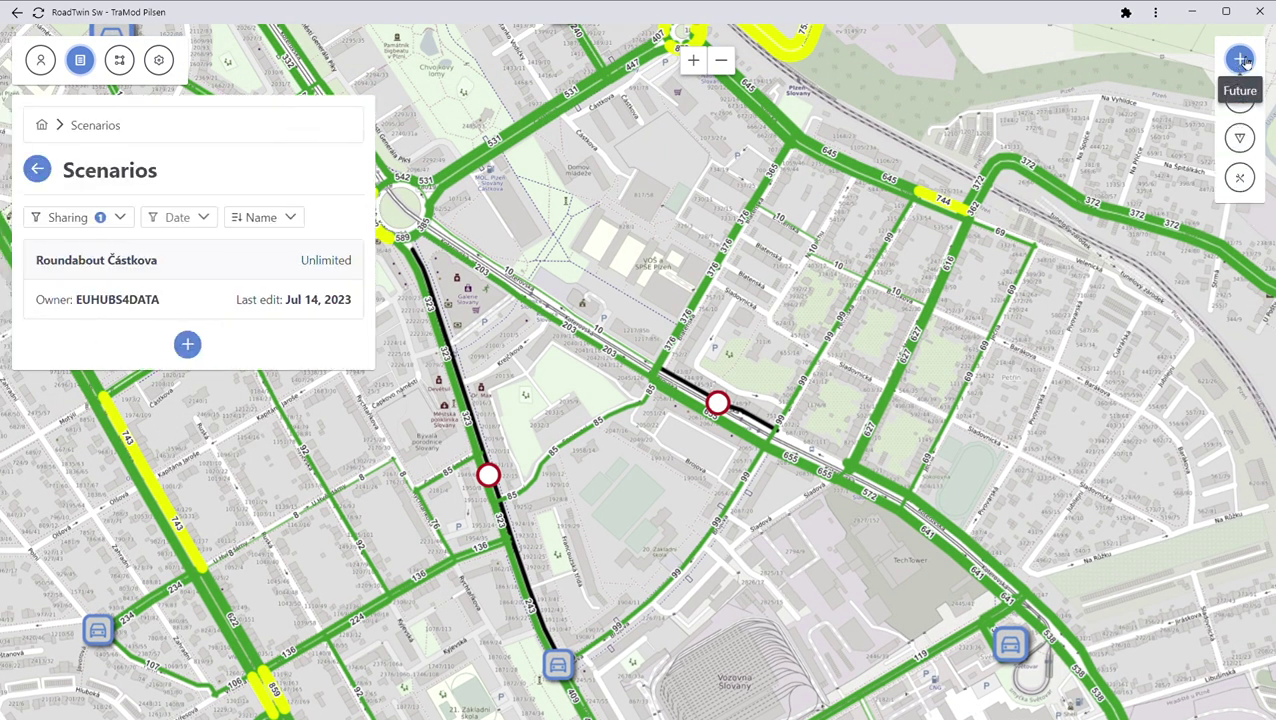
{"action": "left_click", "coordinate": [1241, 60]}
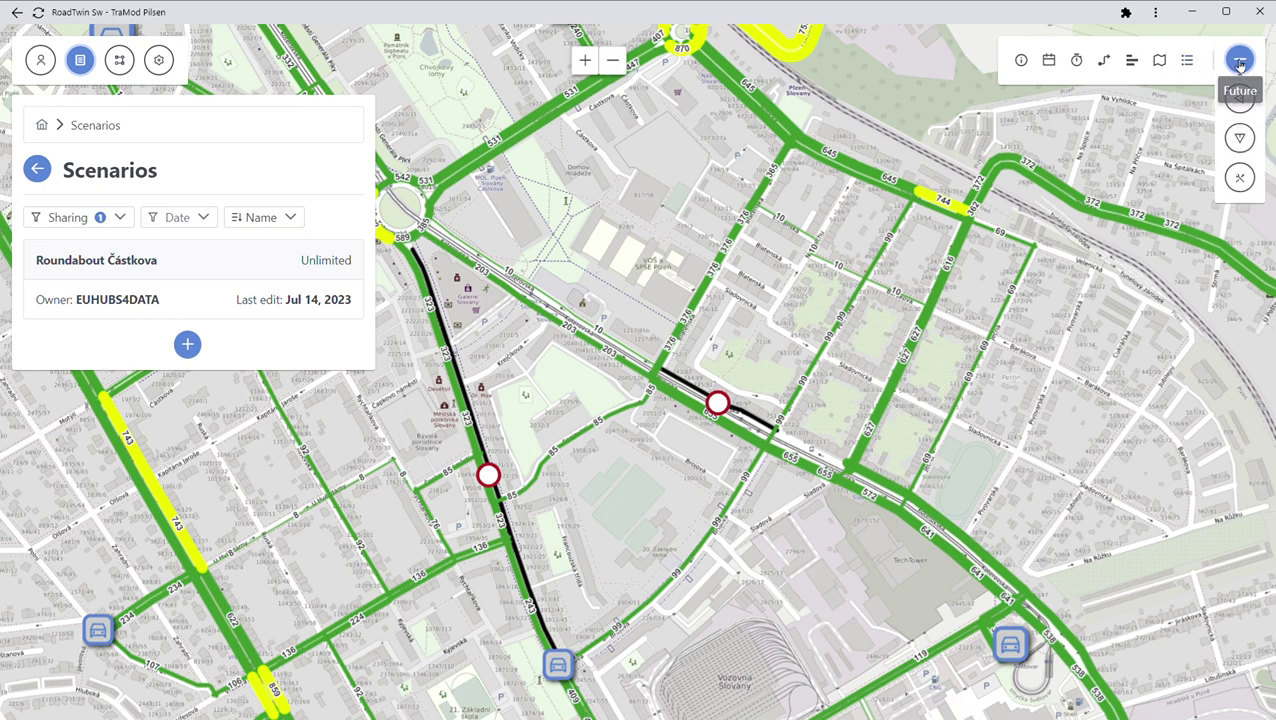
{"action": "left_click", "coordinate": [1240, 176]}
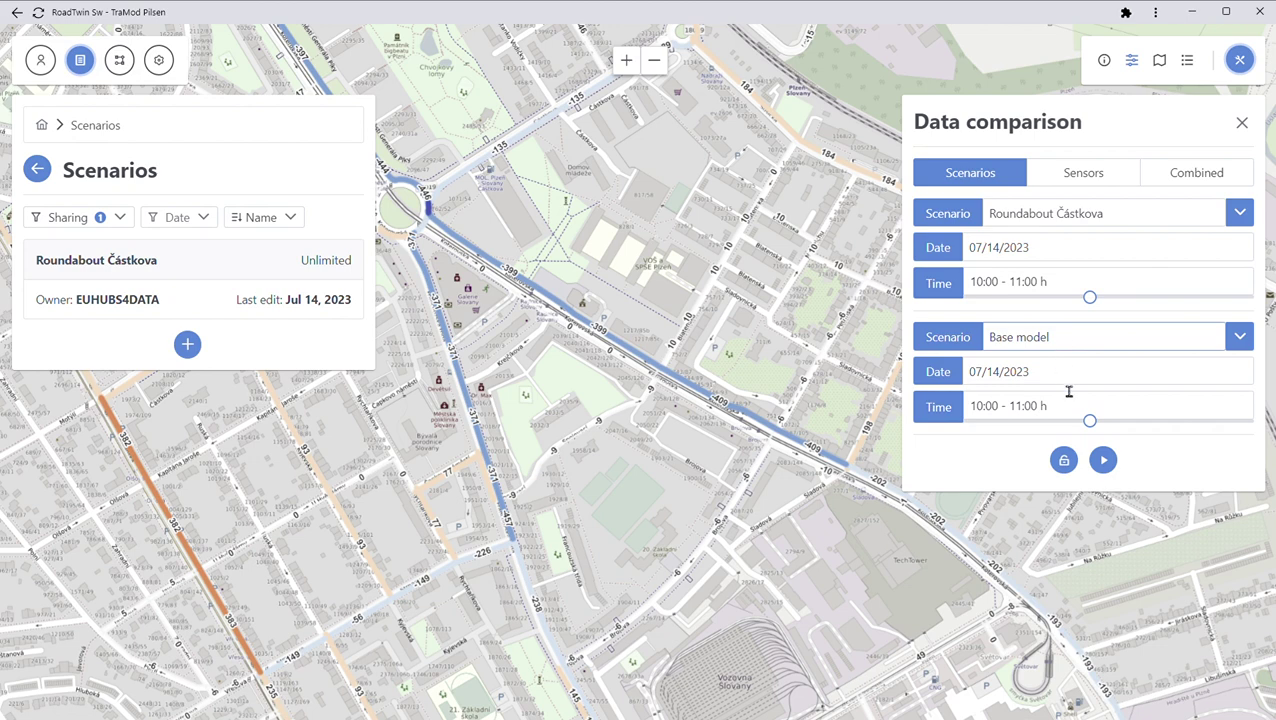
Lock both comparison times together, set 3:00 - 4:00 h, and play the day's traffic differences.
{"action": "left_click", "coordinate": [1074, 463]}
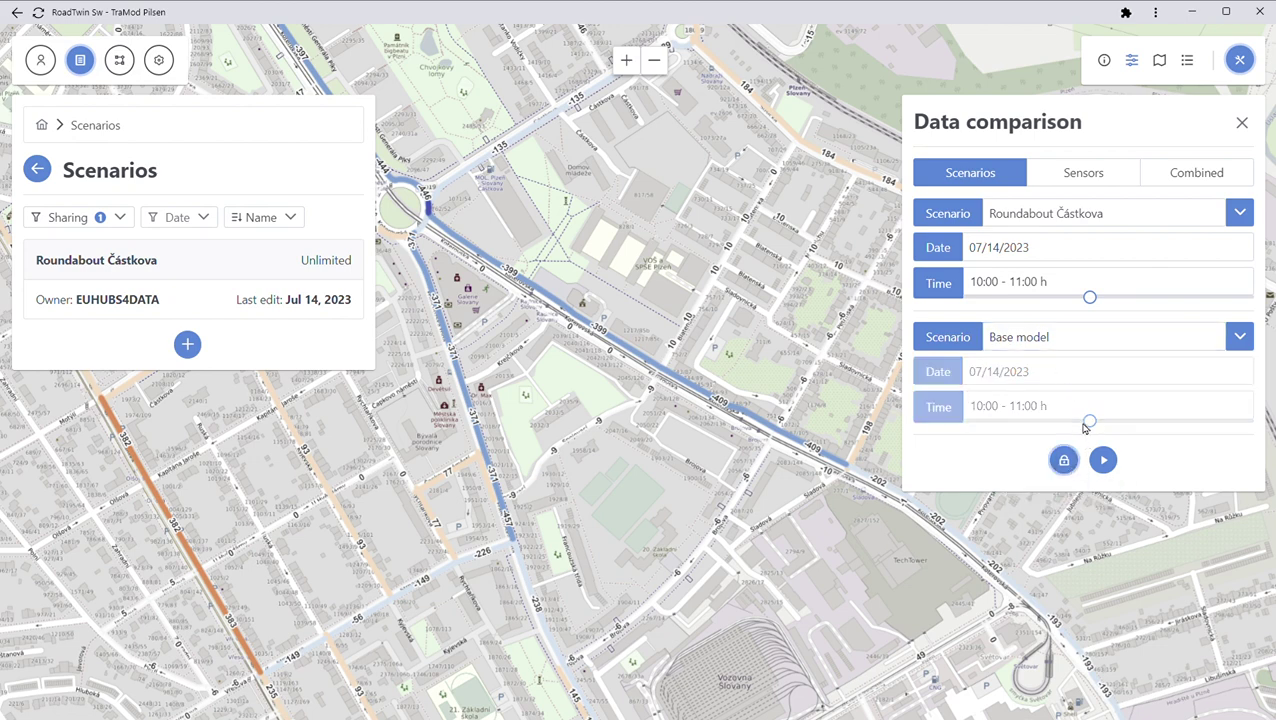
{"action": "left_click_drag", "start_coordinate": [1090, 297], "coordinate": [1001, 297]}
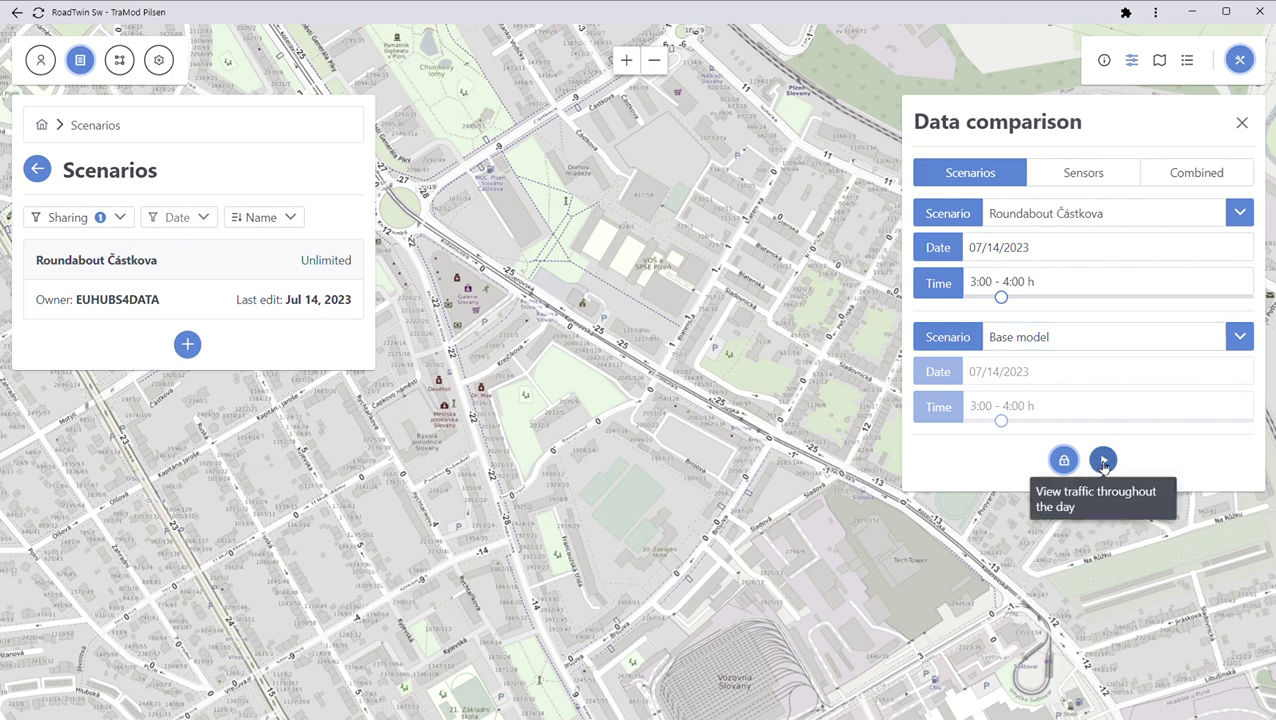
{"action": "left_click", "coordinate": [1104, 462]}
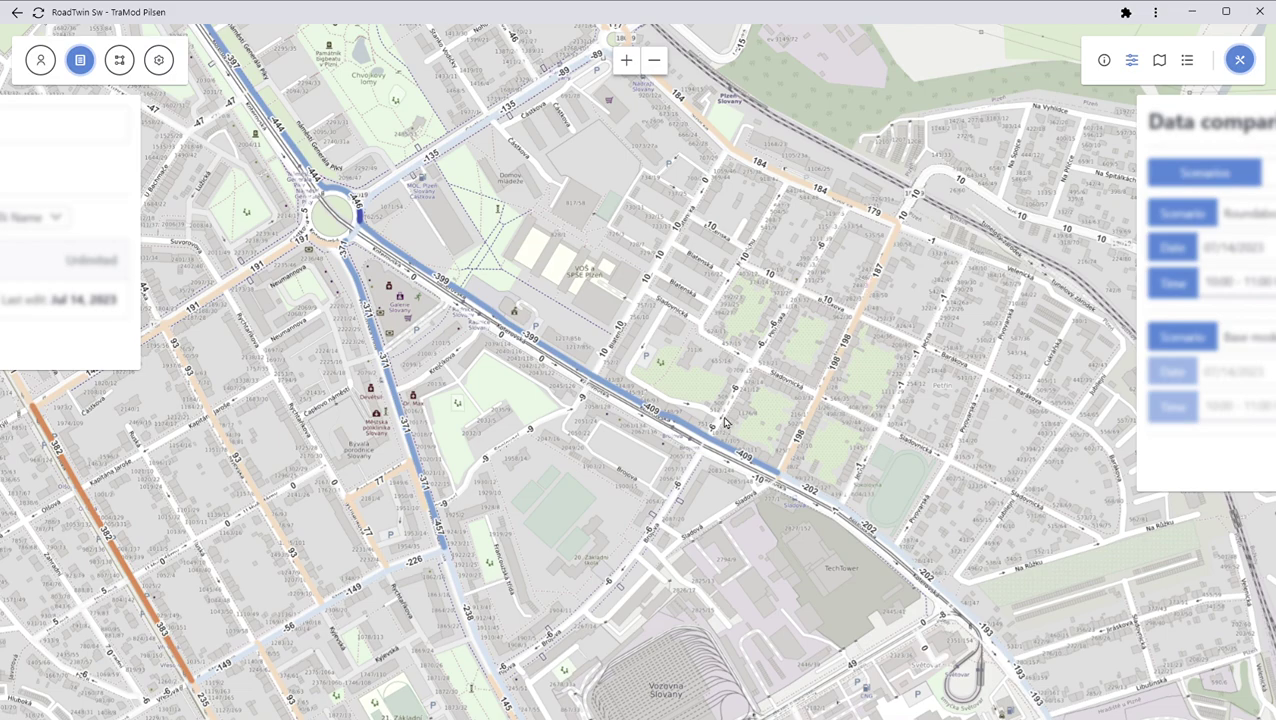
{"action": "scroll", "coordinate": [726, 423], "scroll_direction": "up", "scroll_amount": 5}
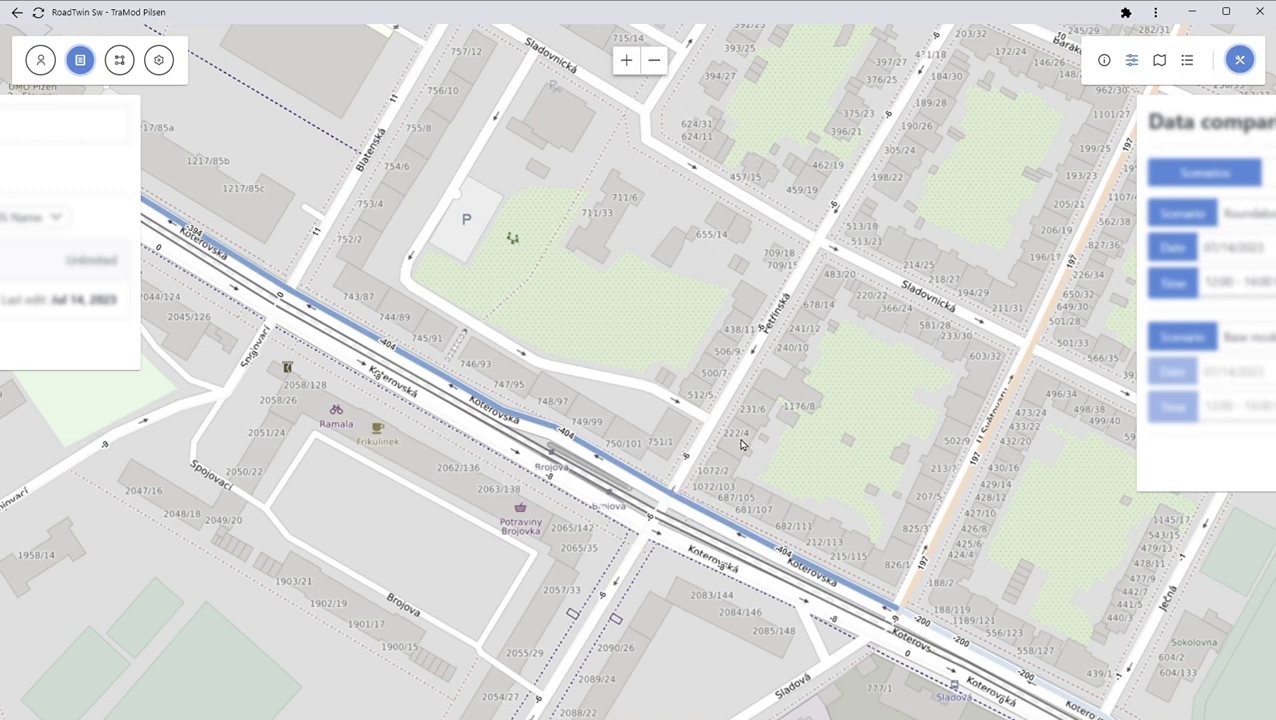
{"action": "scroll", "coordinate": [743, 445], "scroll_direction": "down", "scroll_amount": 5}
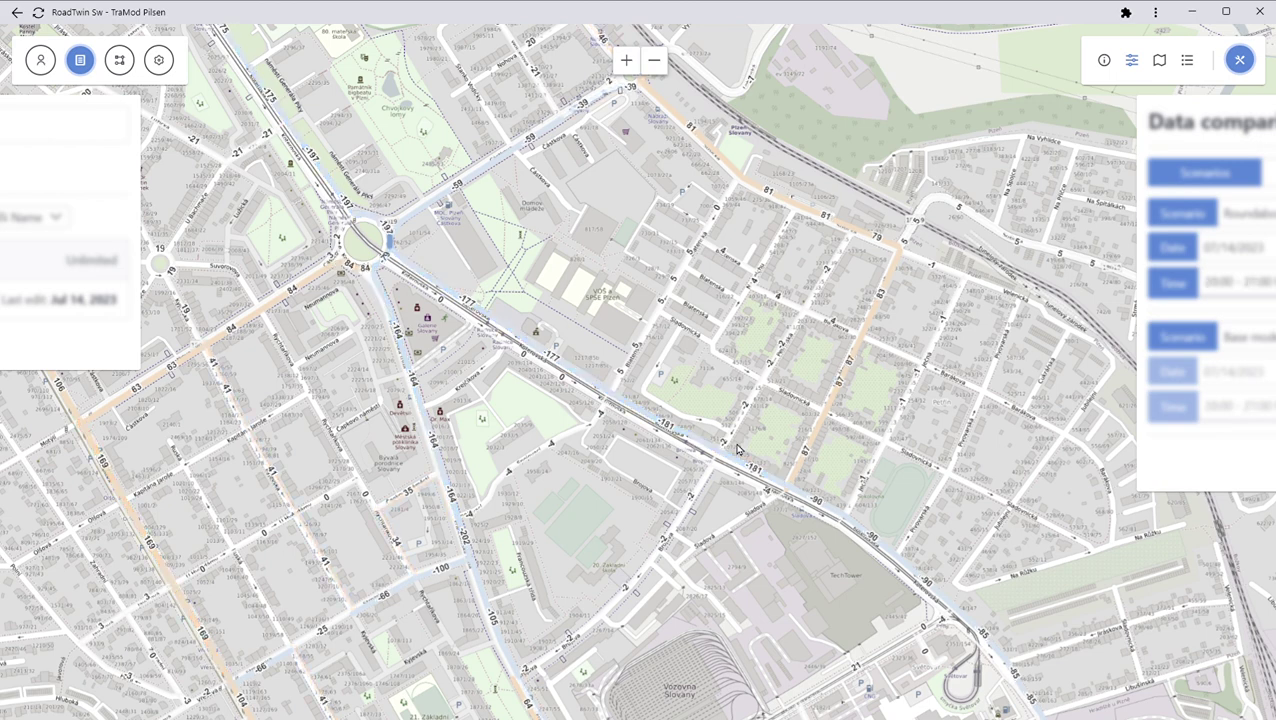
{"action": "scroll", "coordinate": [744, 420], "scroll_direction": "down", "scroll_amount": 3}
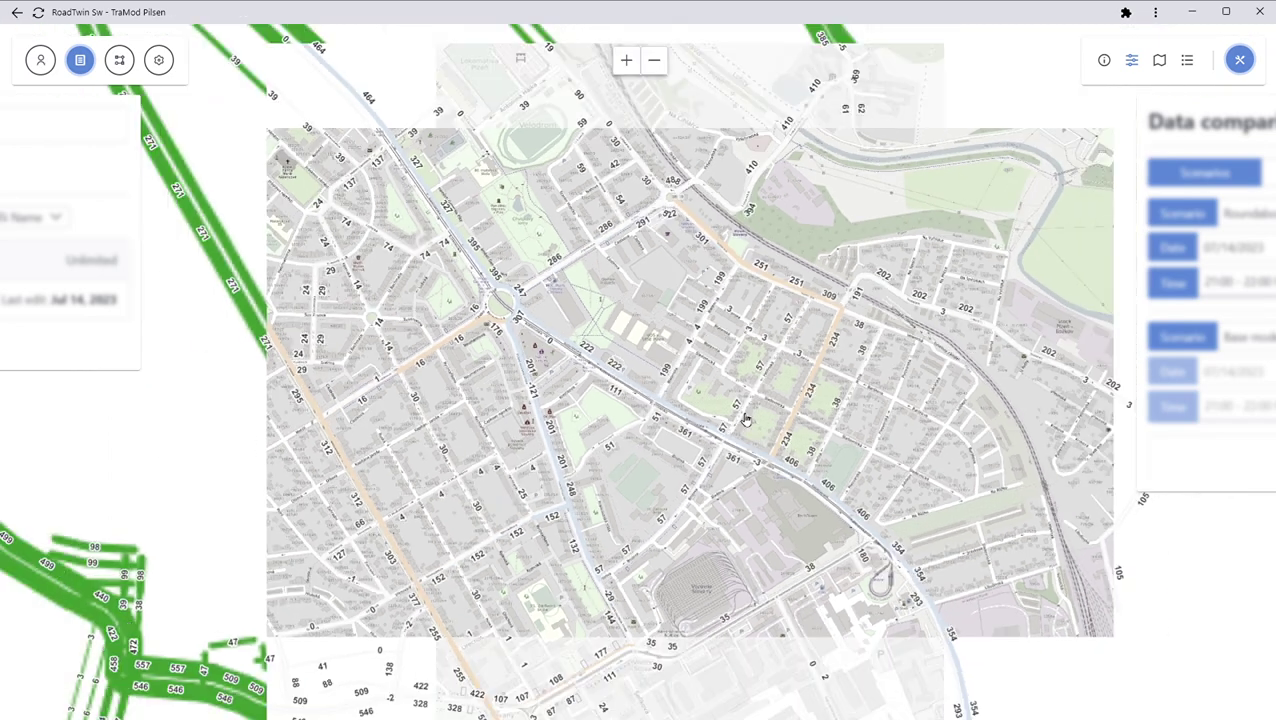